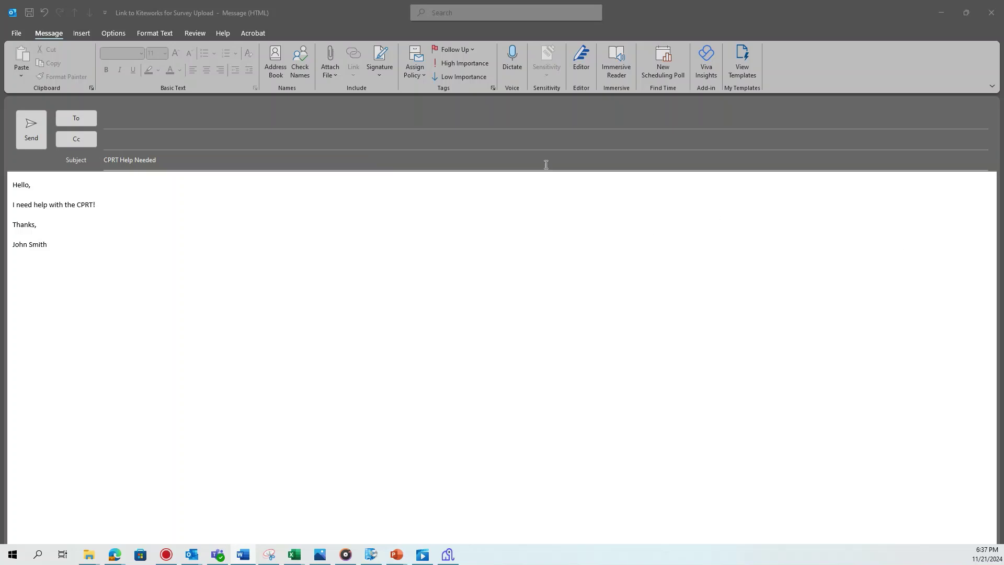
Address the CPRT Help Needed message to ARB 2023 CP Survey, found by entering '2023CP'
left_click(460, 123)
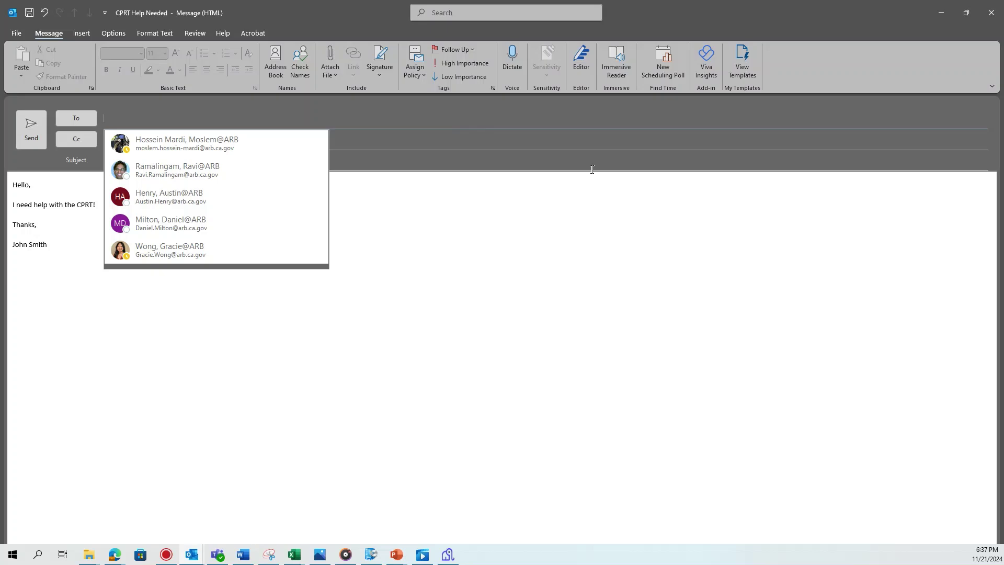
type("202")
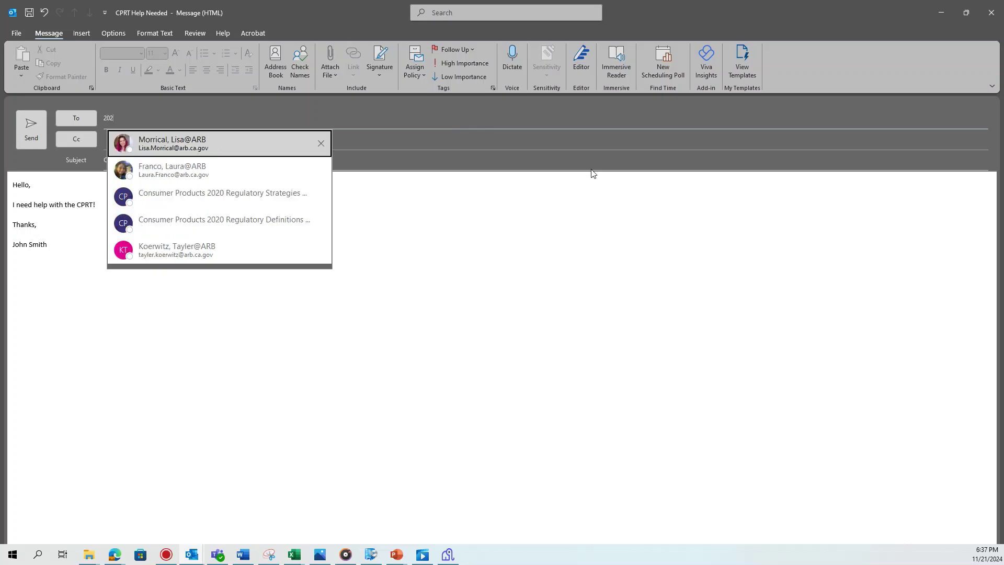
type("3C")
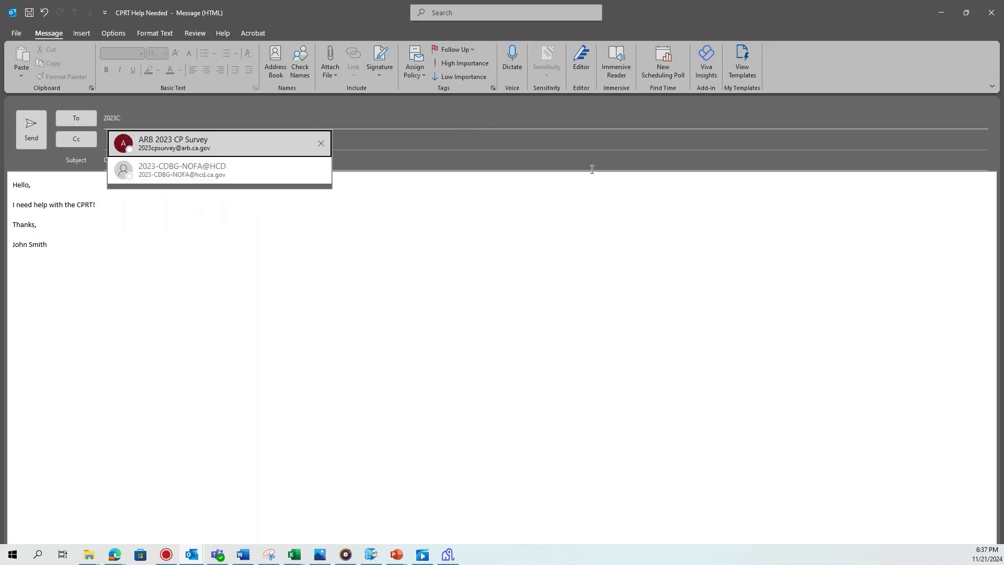
type("P")
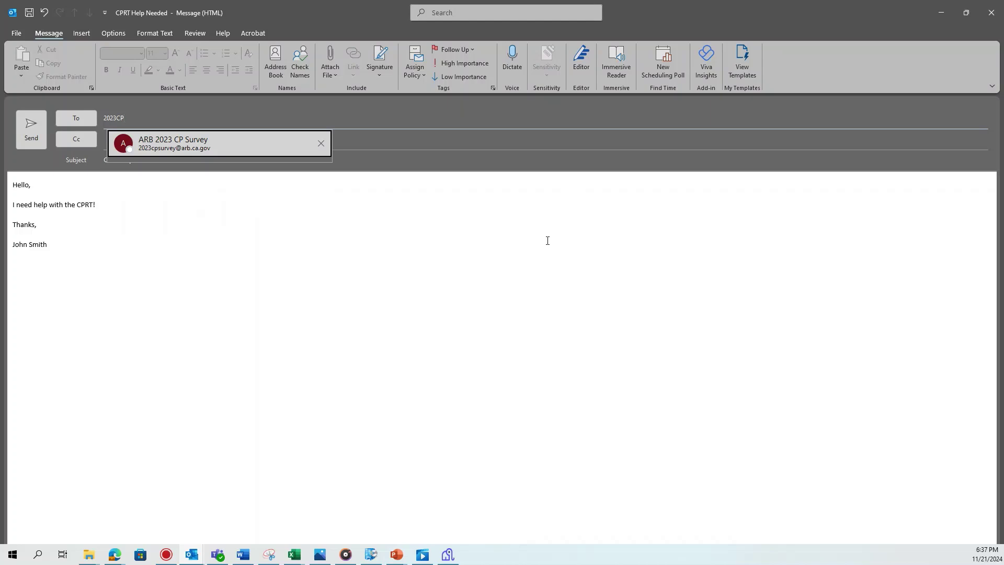
left_click(245, 144)
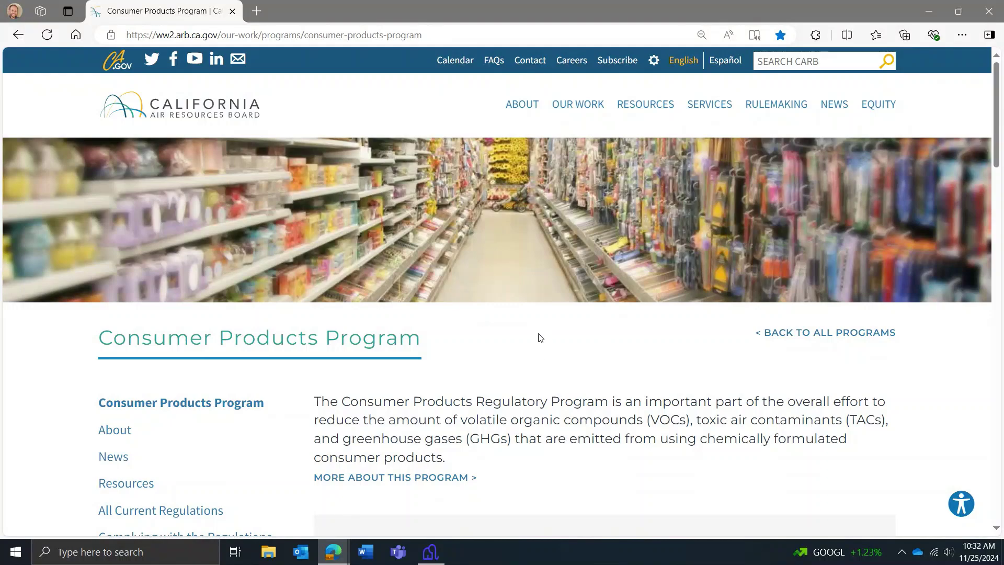
Go from the Consumer Products Program page through Surveys to the 2023 Survey page
scroll(540, 326, "down", 6)
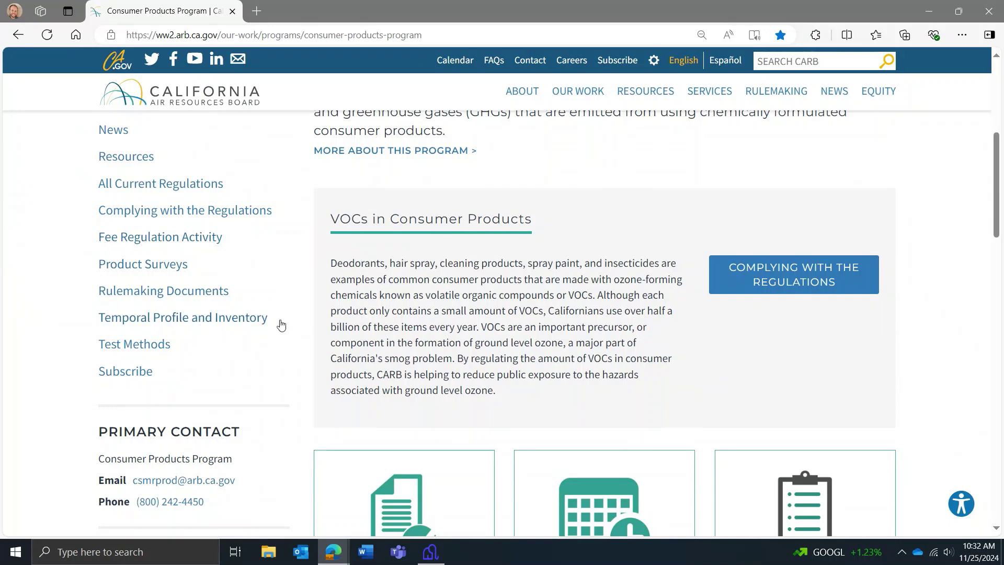
scroll(858, 362, "down", 4)
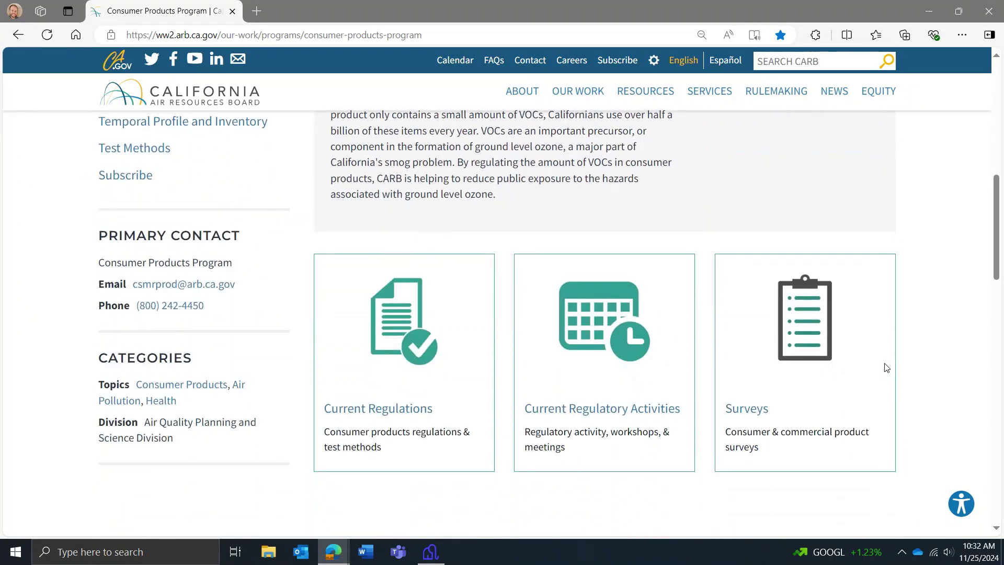
left_click(807, 337)
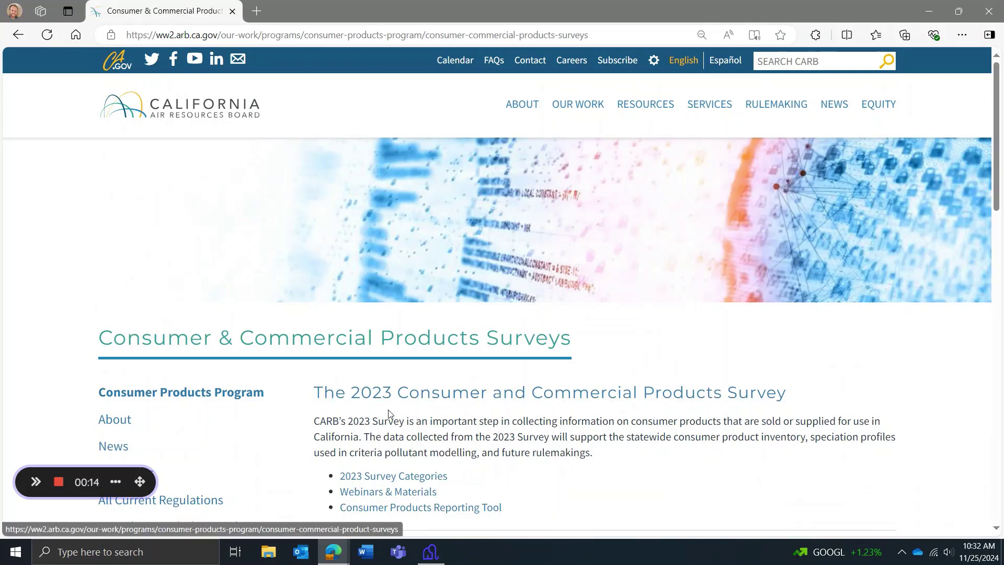
scroll(890, 303, "down", 1)
scroll(890, 289, "down", 3)
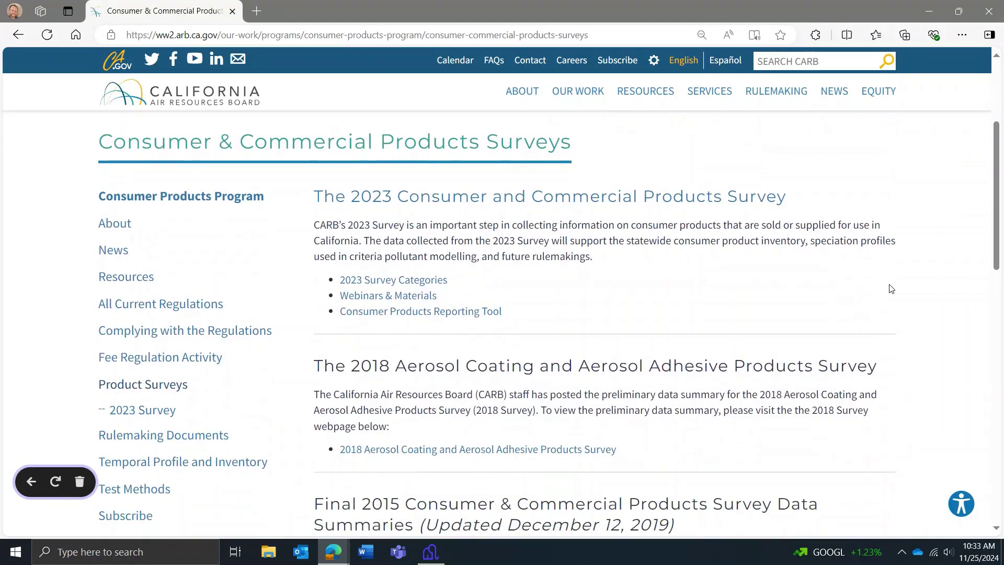
left_click(575, 201)
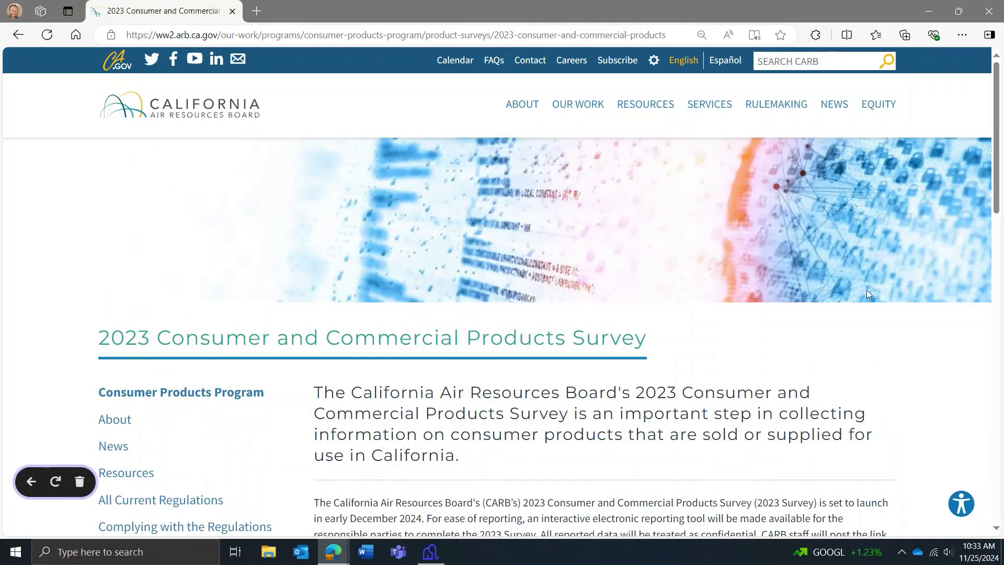
Open the Consumer Products Reporting Tool page and its 2023_CPRT.xlsm macro-enabled workbook link
scroll(927, 317, "down", 1)
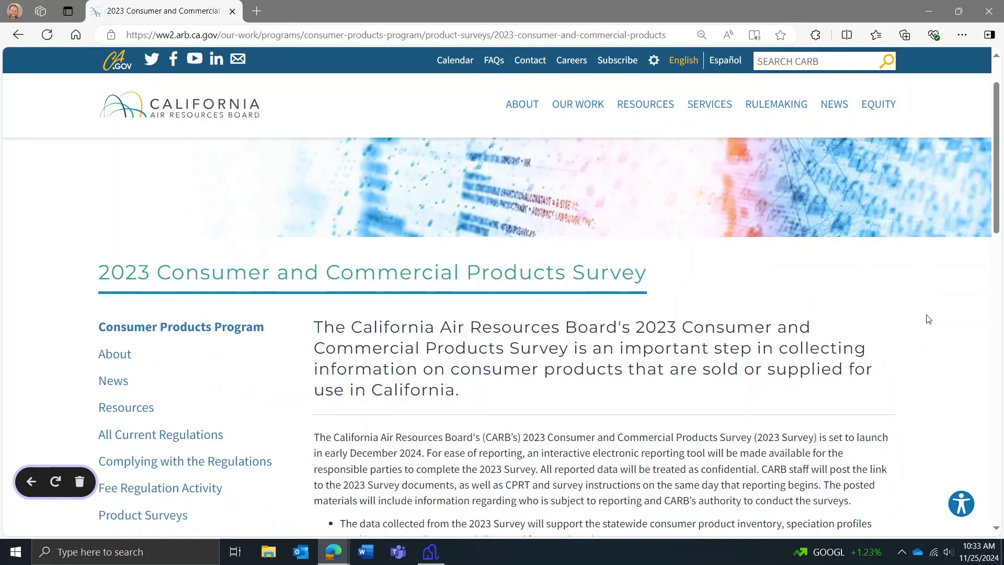
scroll(928, 318, "down", 1)
scroll(928, 318, "down", 5)
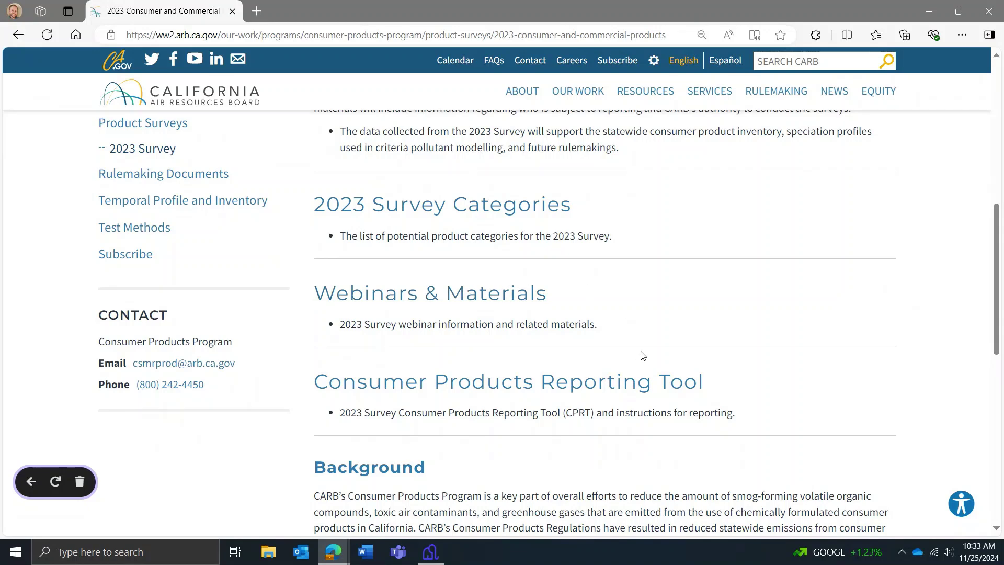
left_click(621, 389)
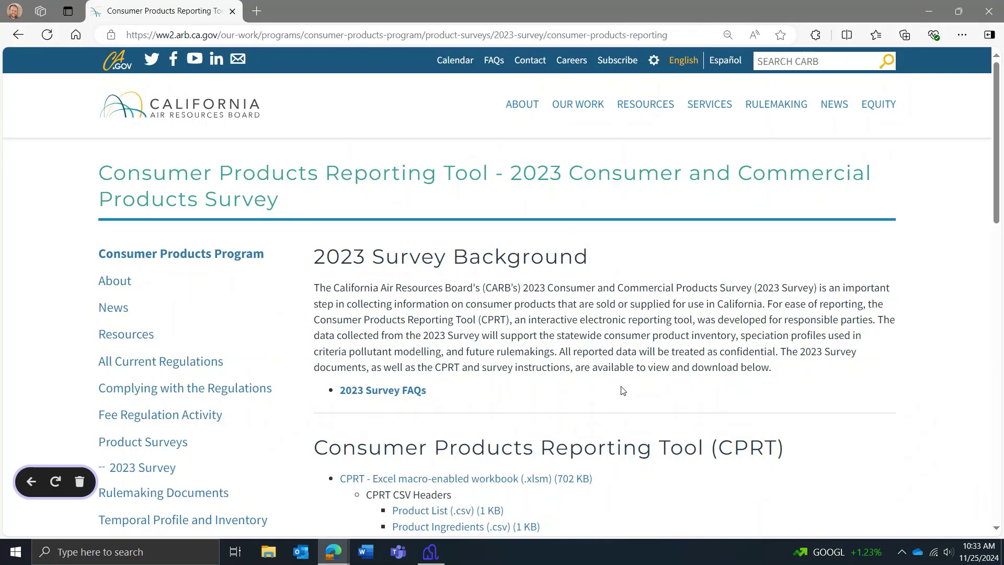
scroll(843, 279, "down", 1)
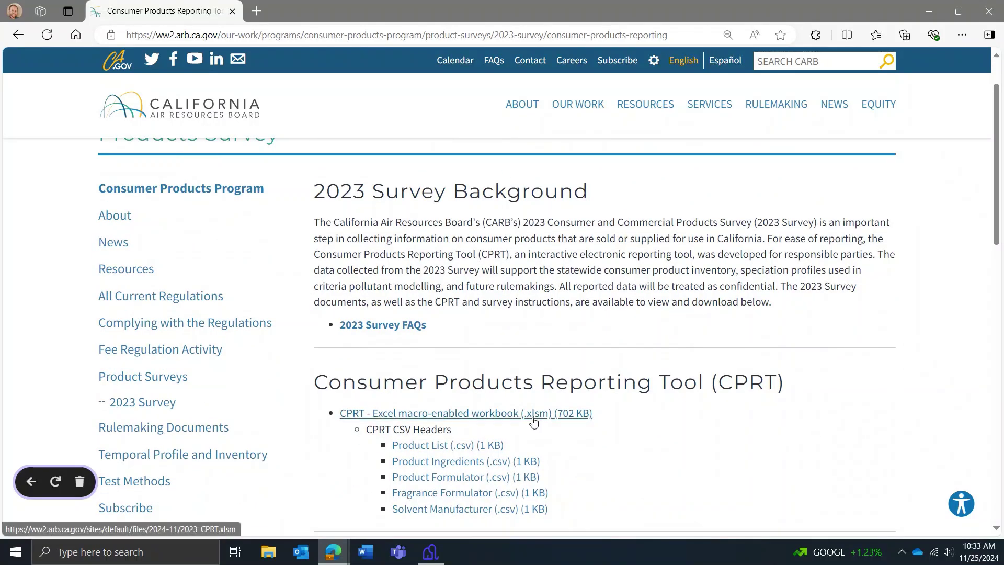
left_click(533, 415)
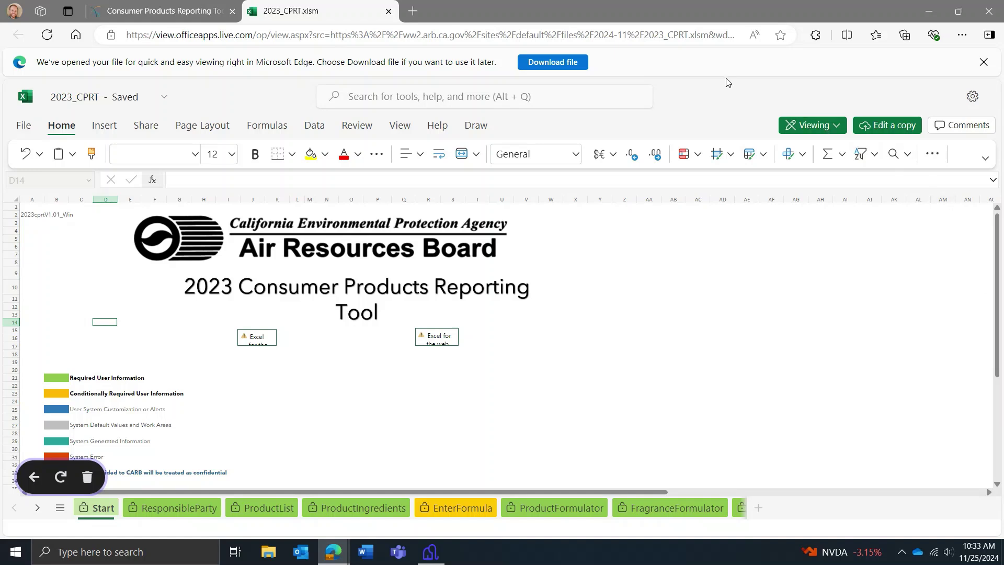
Download 2023_CPRT.xlsm from Excel for the web and open it from Edge's Downloads panel
left_click(559, 62)
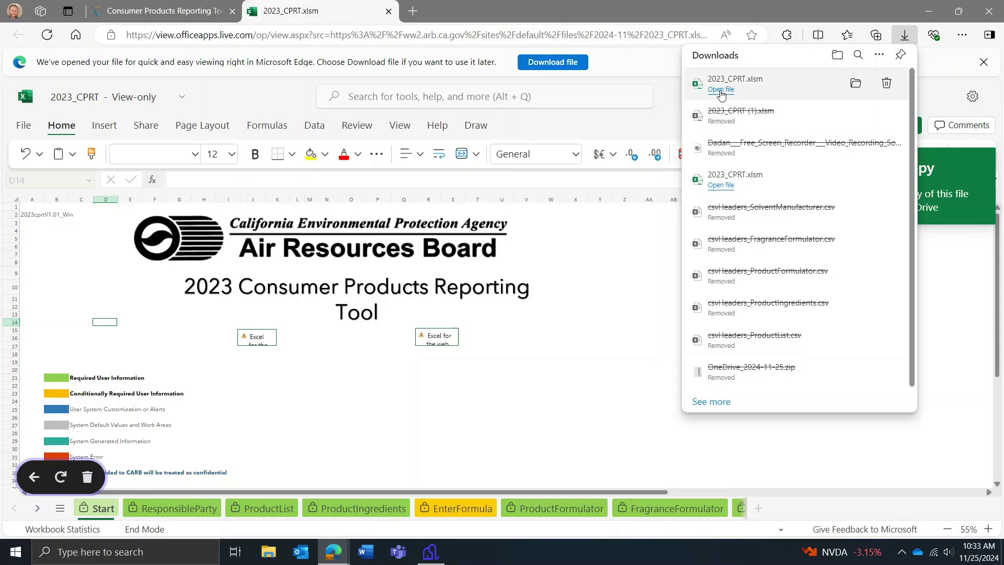
left_click(721, 90)
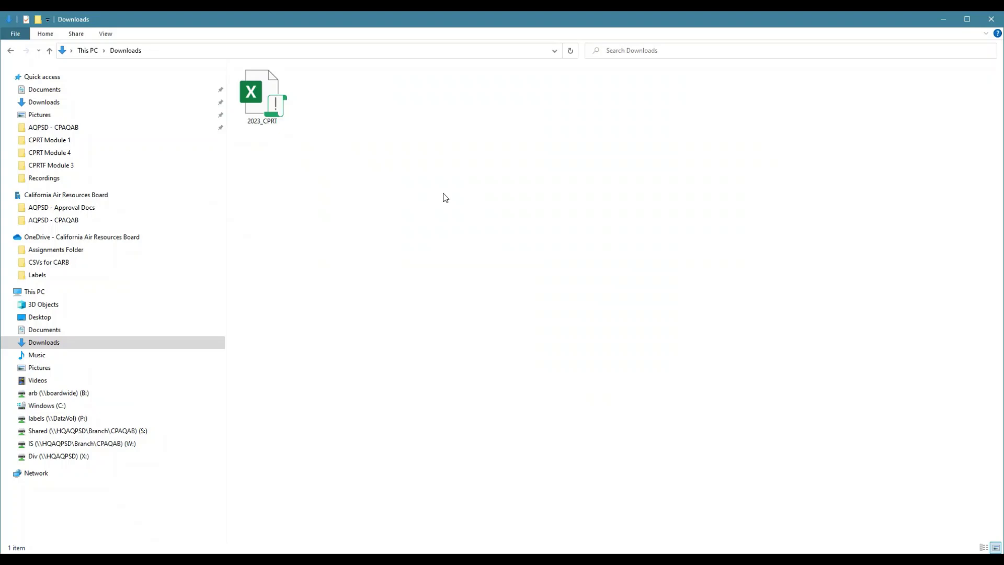
Select the downloaded 2023_CPRT file in the Downloads folder
left_click(262, 110)
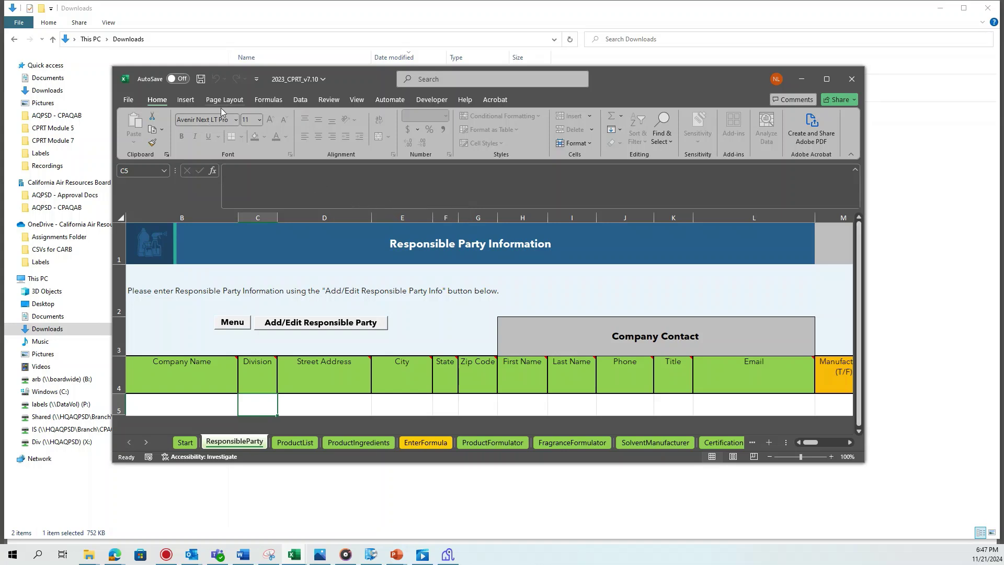
Turn on 'Enable VBA macros' in Trust Center Macro Settings and confirm both options windows
left_click(128, 100)
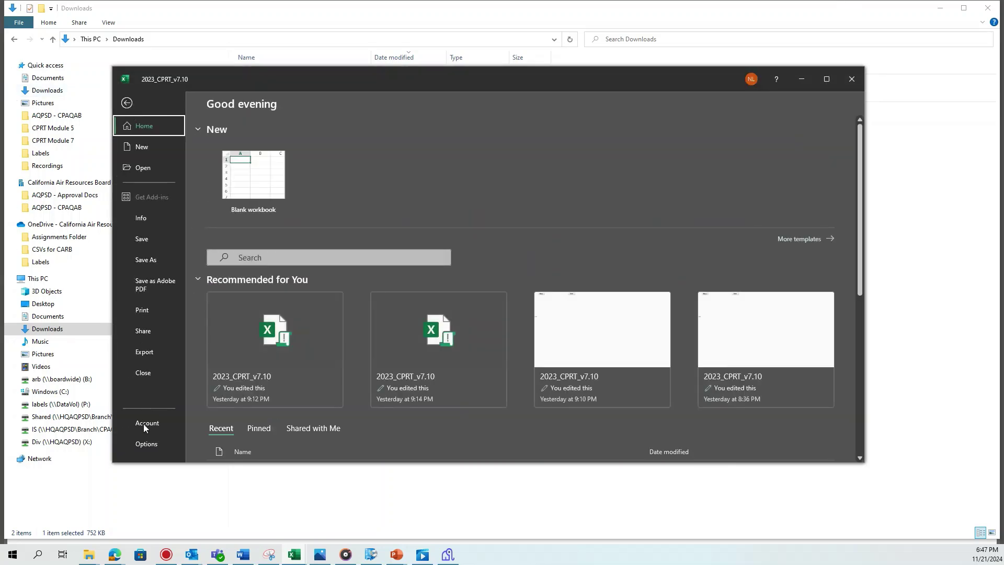
left_click(145, 447)
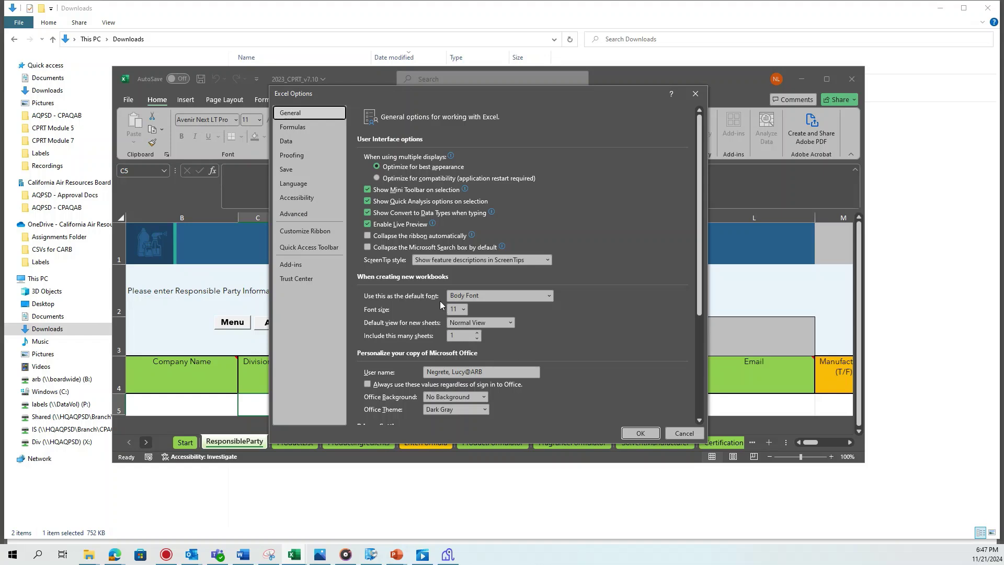
left_click(296, 277)
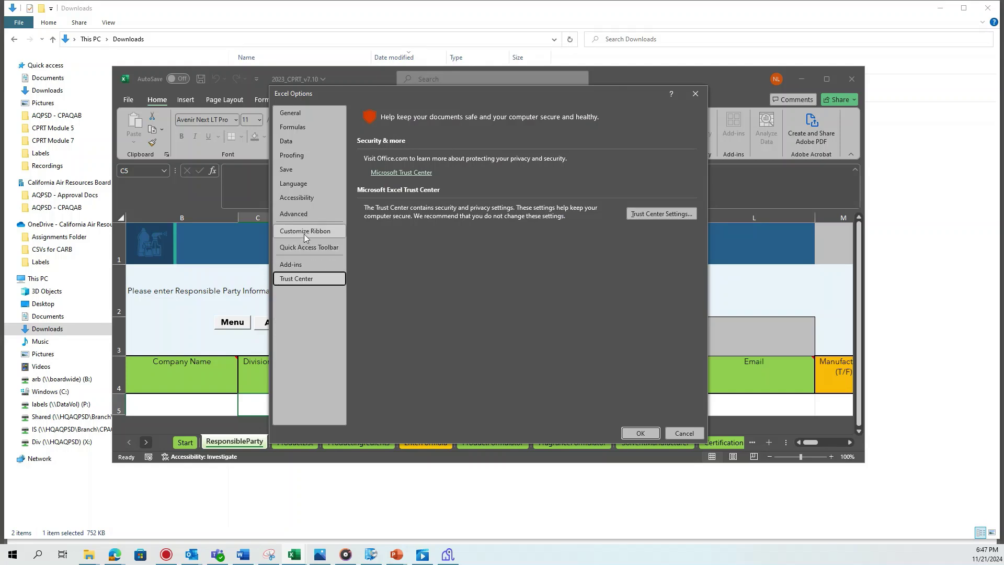
left_click(643, 214)
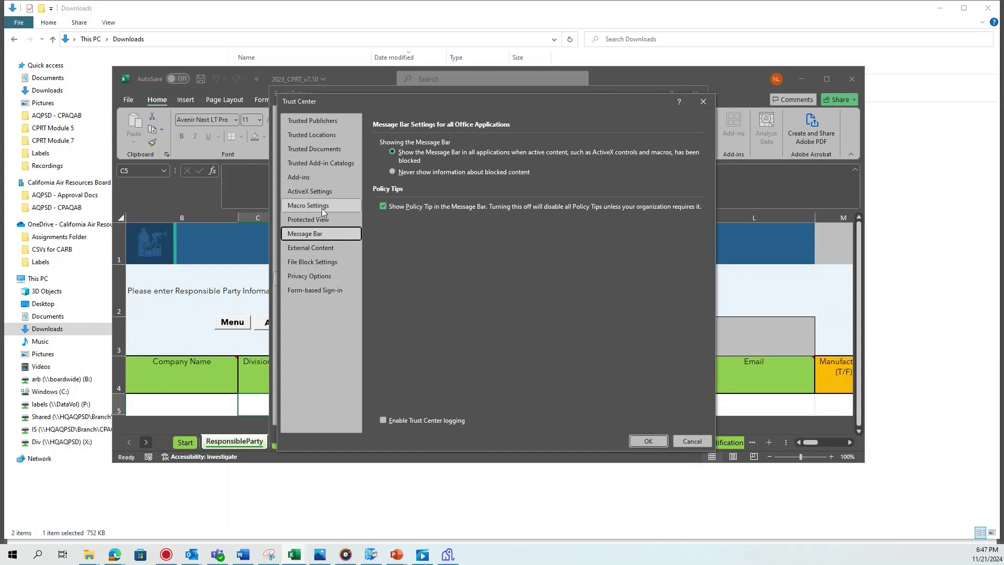
left_click(322, 207)
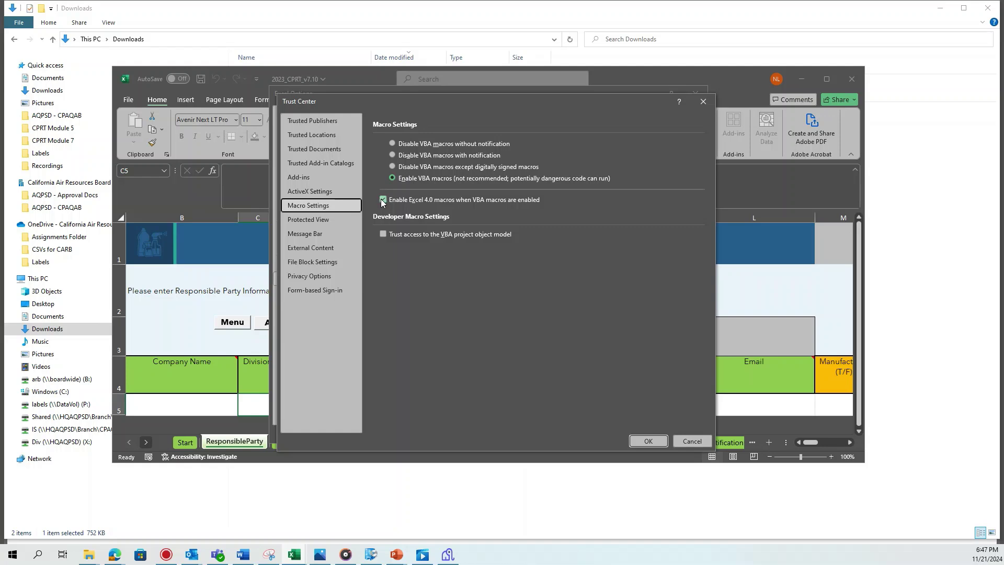
left_click(648, 441)
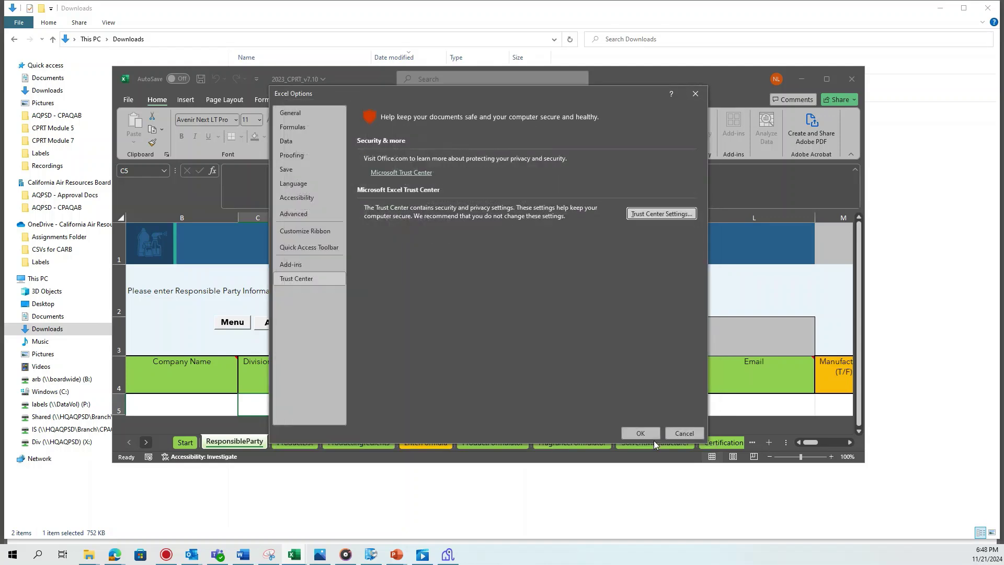
key("Return")
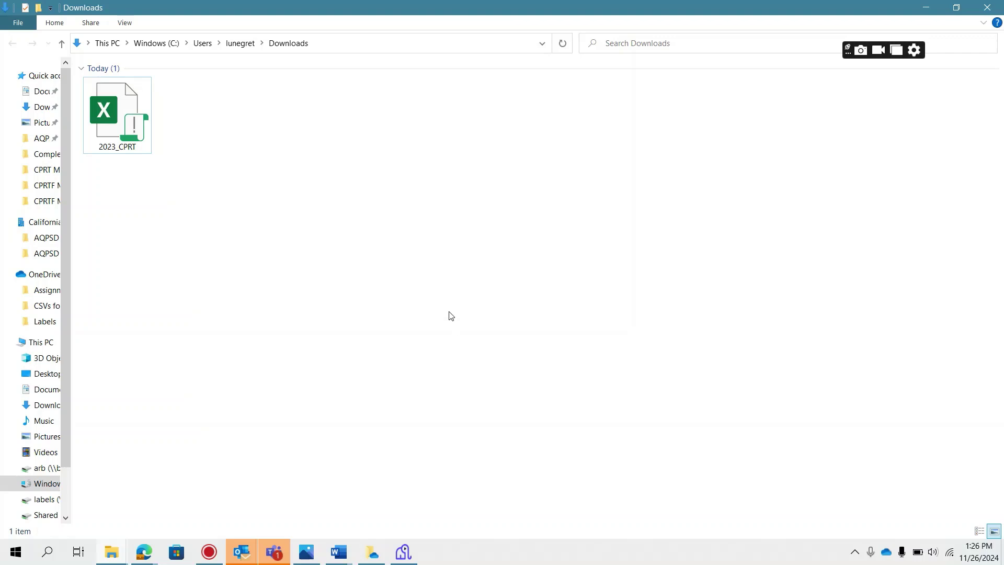
Unblock the 2023_CPRT file on its Properties General tab and confirm with OK
double_click(126, 109)
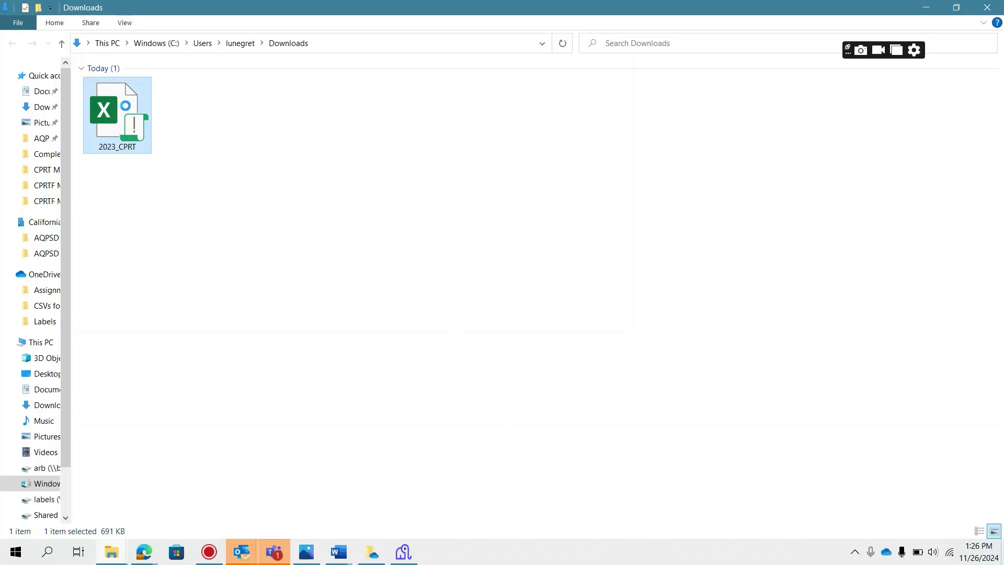
right_click(127, 109)
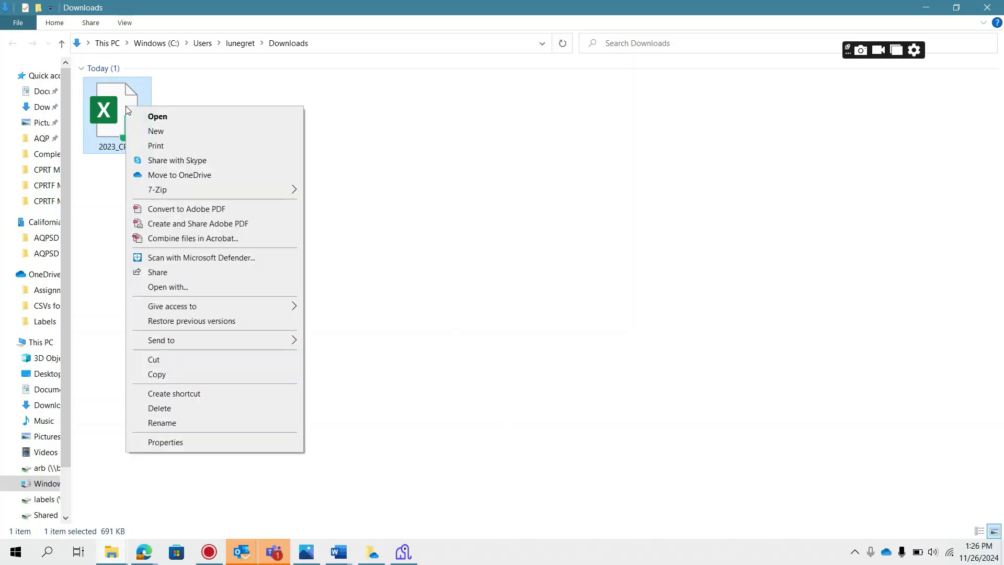
left_click(174, 442)
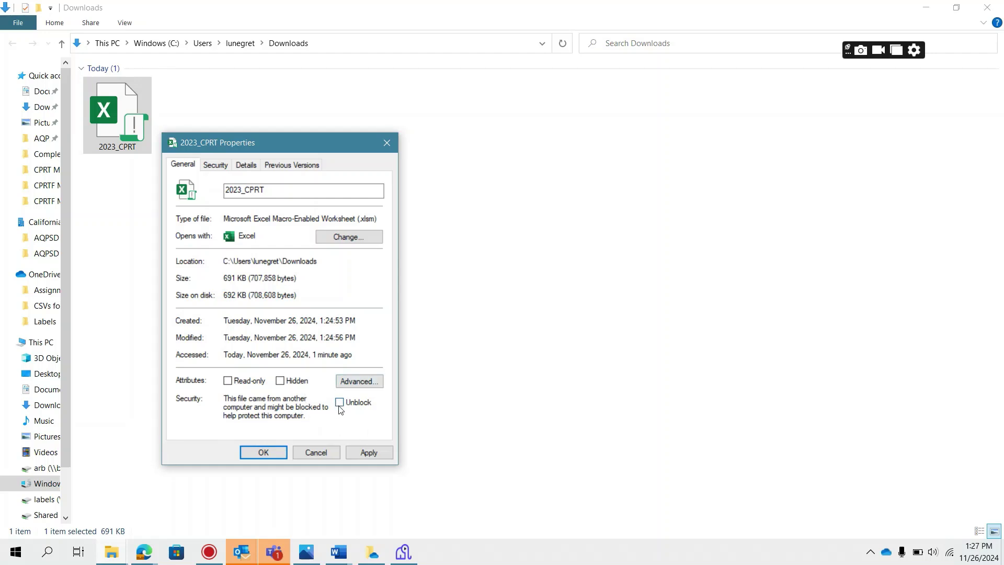
left_click(340, 406)
left_click(264, 453)
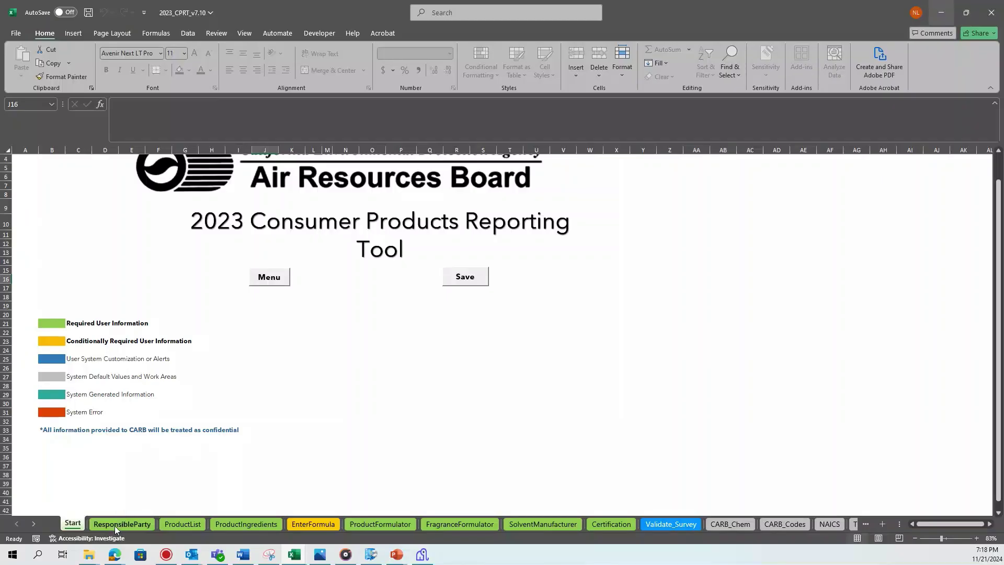
Open the ResponsibleParty form and enter company CARB with its division and address fields
left_click(119, 524)
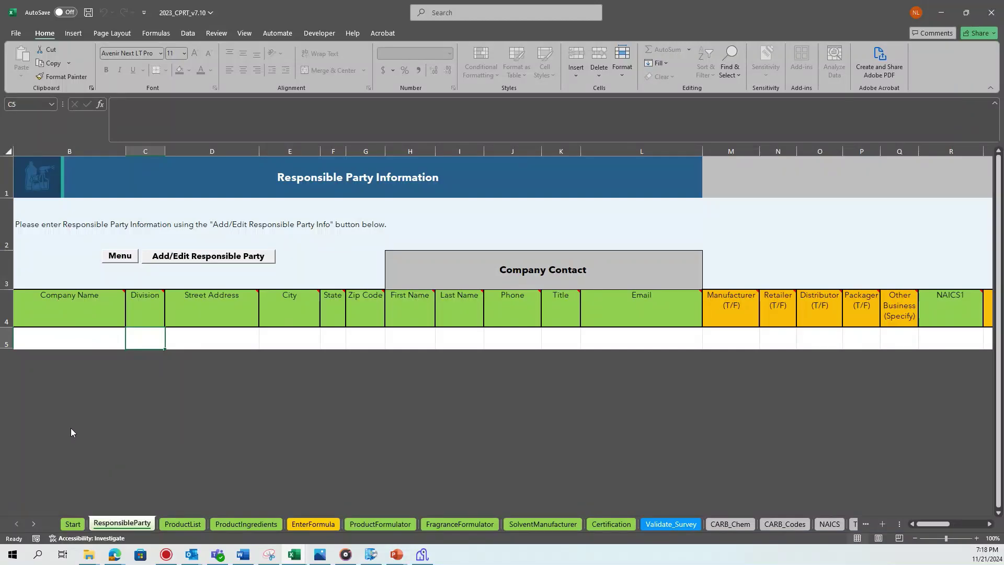
left_click(165, 257)
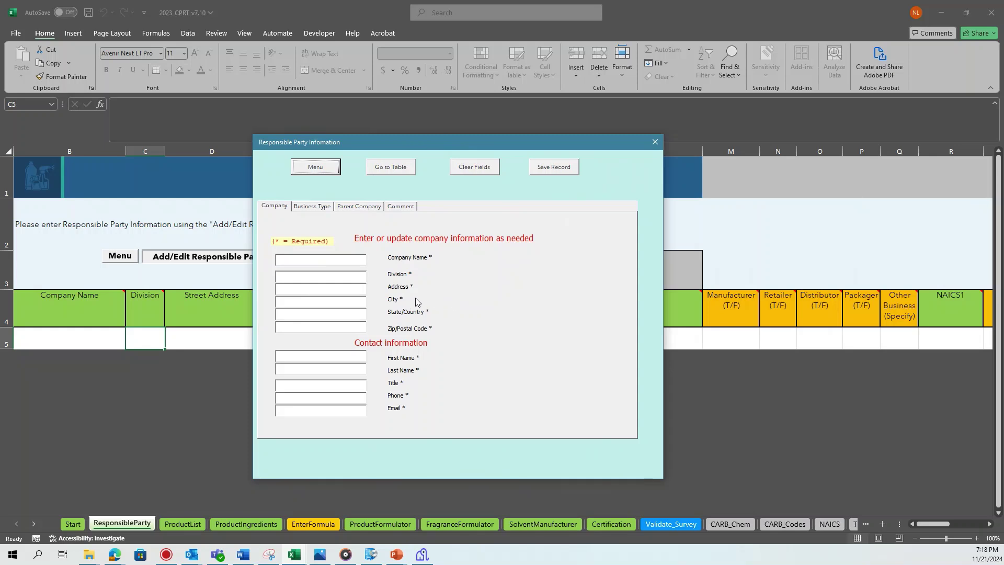
left_click(330, 255)
type("CARB")
left_click(346, 277)
type("AQPSD1001 I Street")
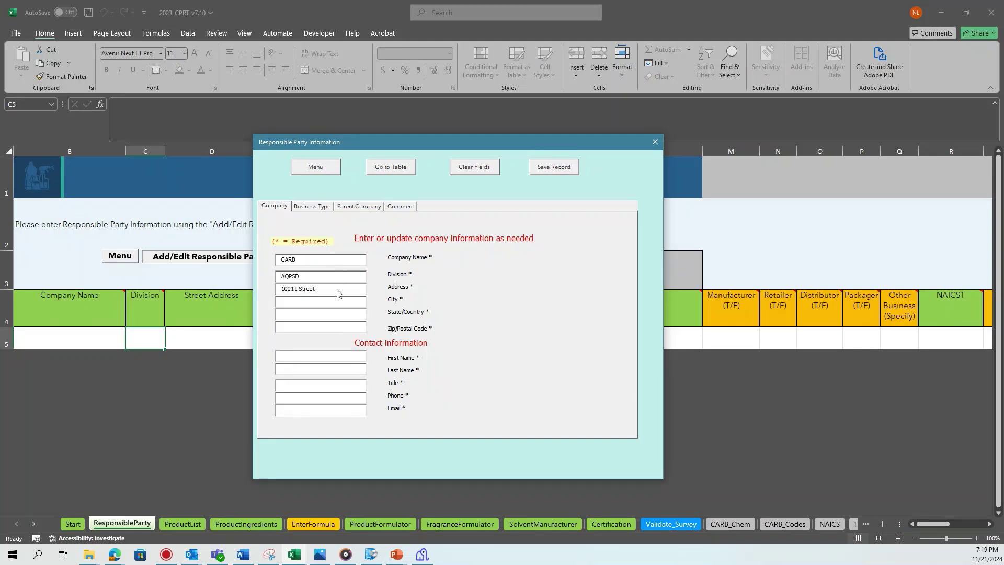
left_click(348, 304)
type("Sacramento")
left_click(349, 316)
type("CA")
left_click(336, 328)
type("95814")
Fill in the contact's first and last name, title APS, phone number and e-mail
left_click(310, 351)
type("John")
left_click(306, 369)
type("Smith")
left_click(311, 387)
type("APS")
left_click(318, 399)
type("(916) 123-4567")
key("Tab")
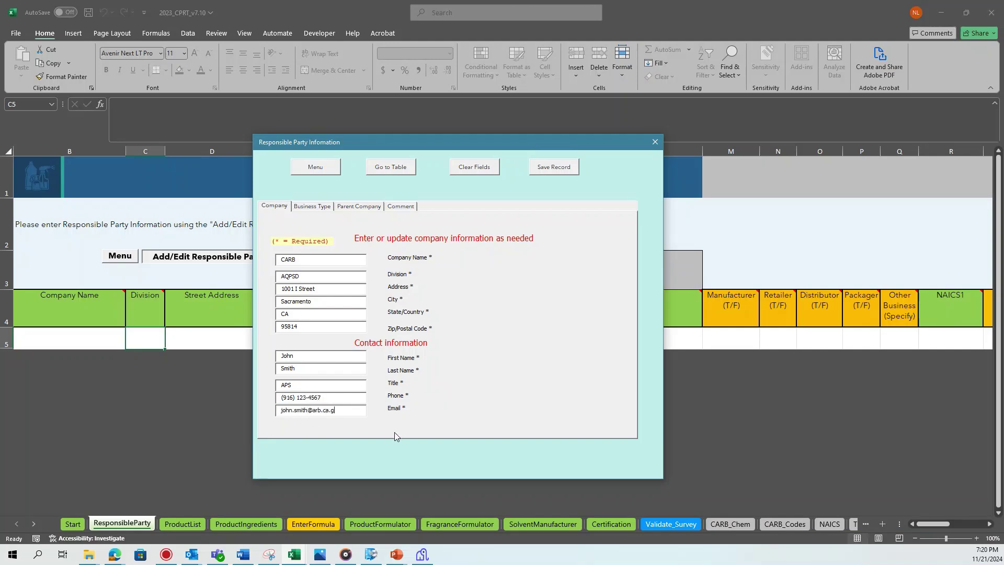
Mark Retailer with NAICS 311225, all employee ranges 1 to 10, gross income <$250 Thousand
left_click(313, 206)
left_click(270, 256)
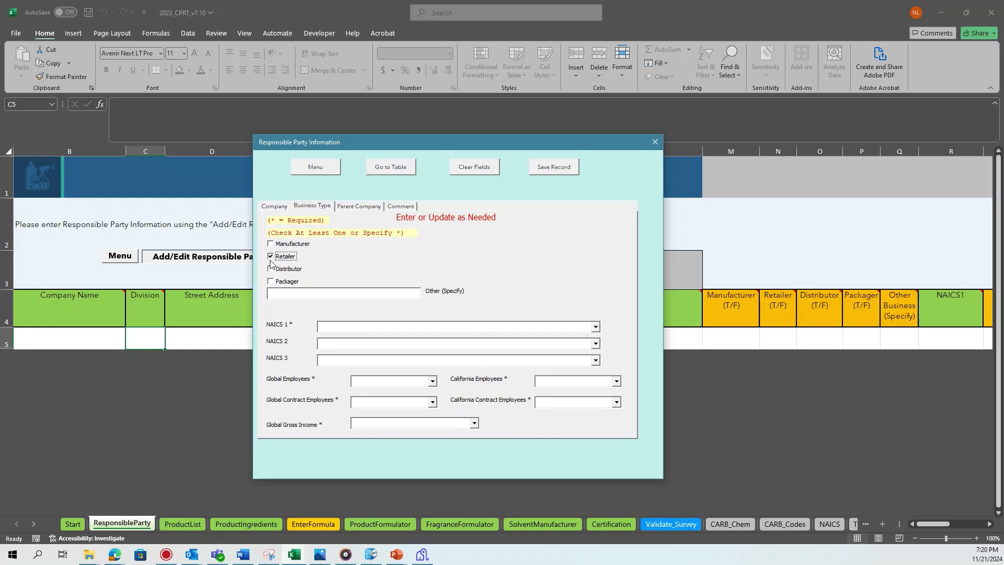
left_click(595, 326)
left_click(457, 353)
left_click(432, 381)
left_click(377, 397)
left_click(616, 380)
left_click(562, 397)
left_click(430, 403)
left_click(376, 418)
left_click(616, 401)
left_click(563, 419)
left_click(474, 423)
left_click(377, 432)
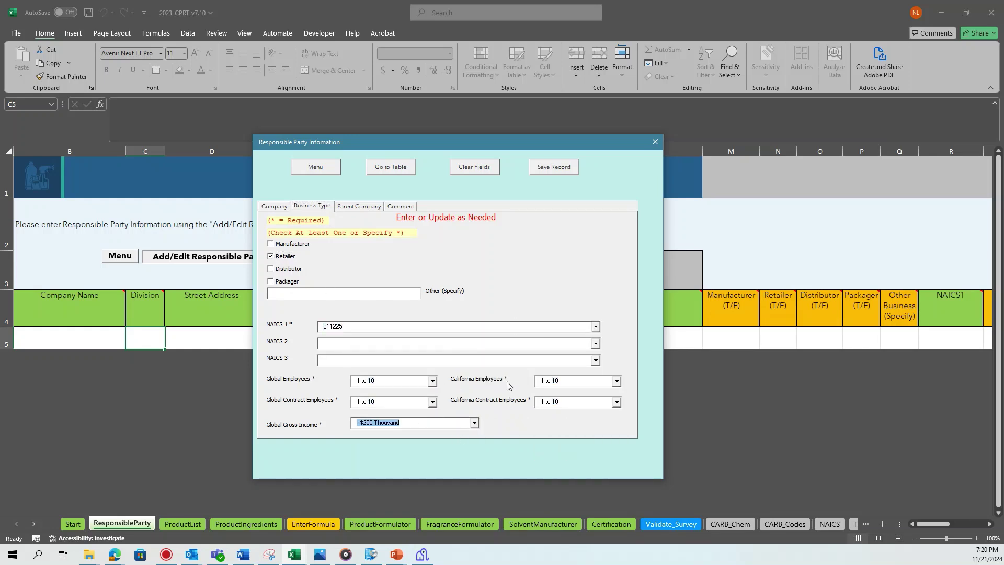
left_click(361, 206)
left_click(396, 208)
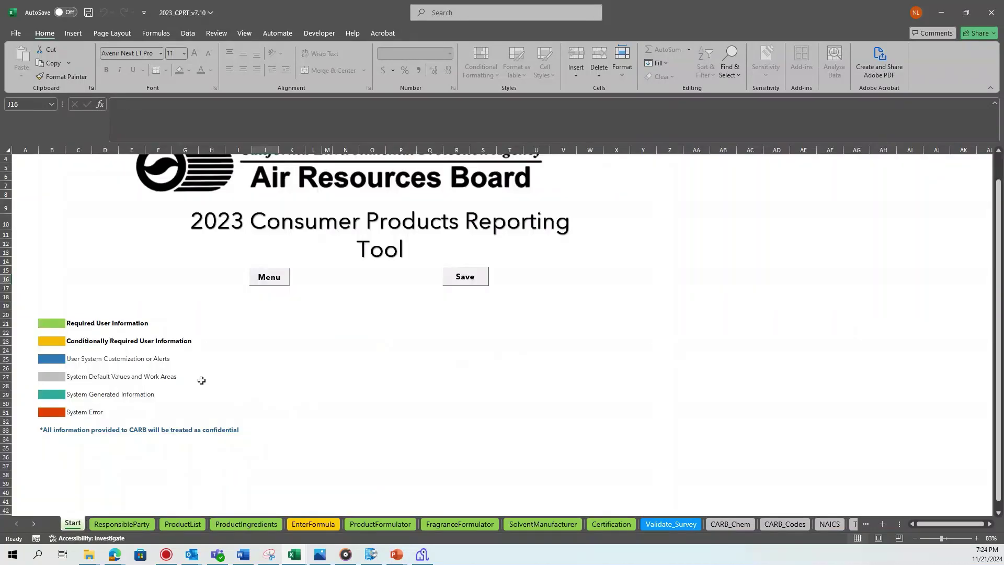
left_click(133, 524)
left_click(182, 524)
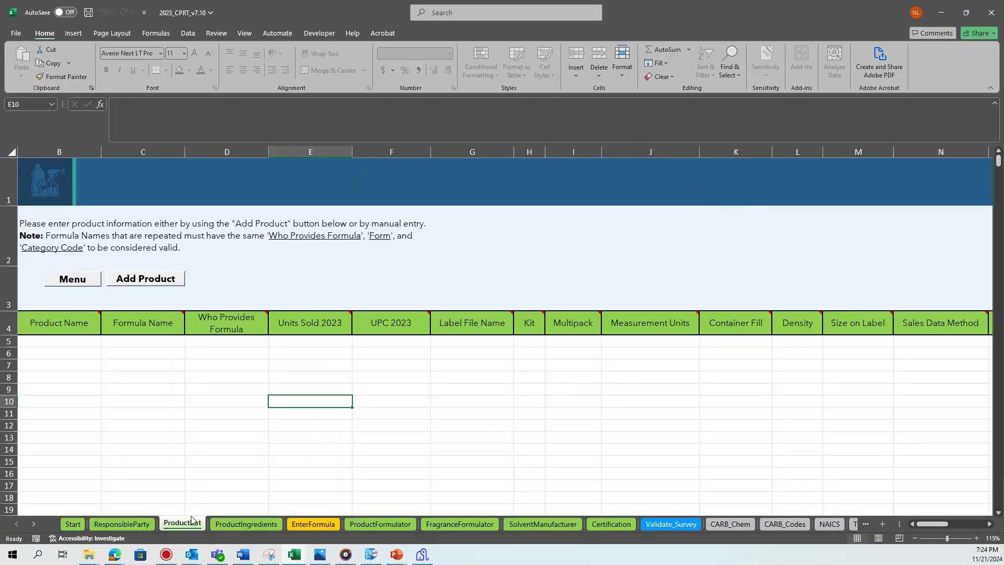
left_click(233, 523)
left_click(313, 523)
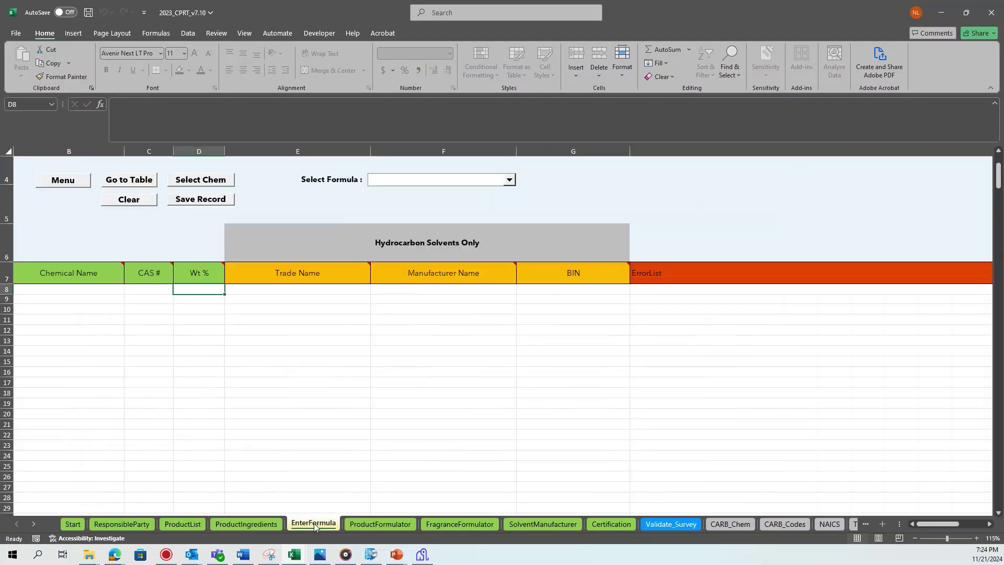
left_click(387, 525)
left_click(460, 525)
left_click(543, 524)
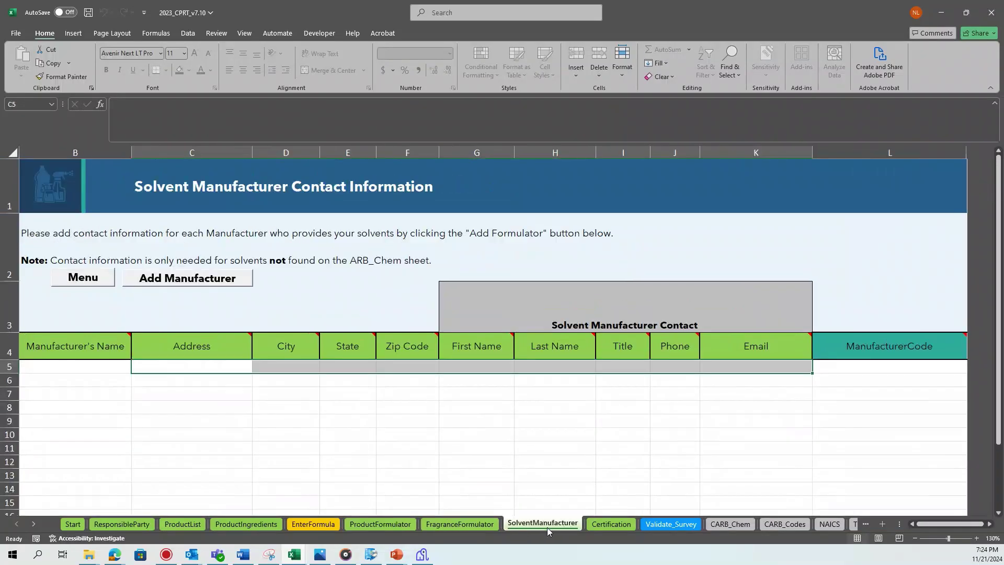
left_click(609, 523)
left_click(647, 524)
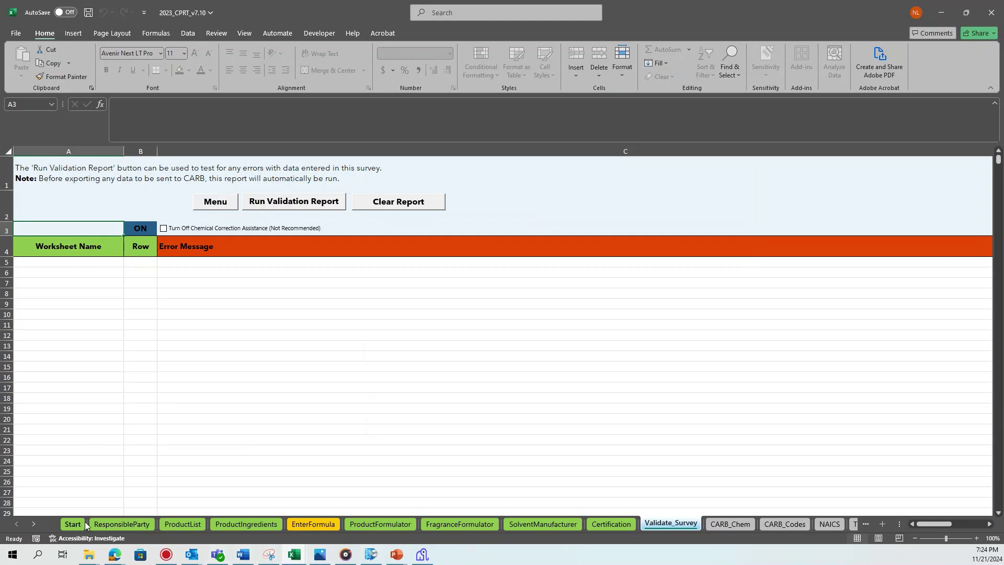
left_click(83, 523)
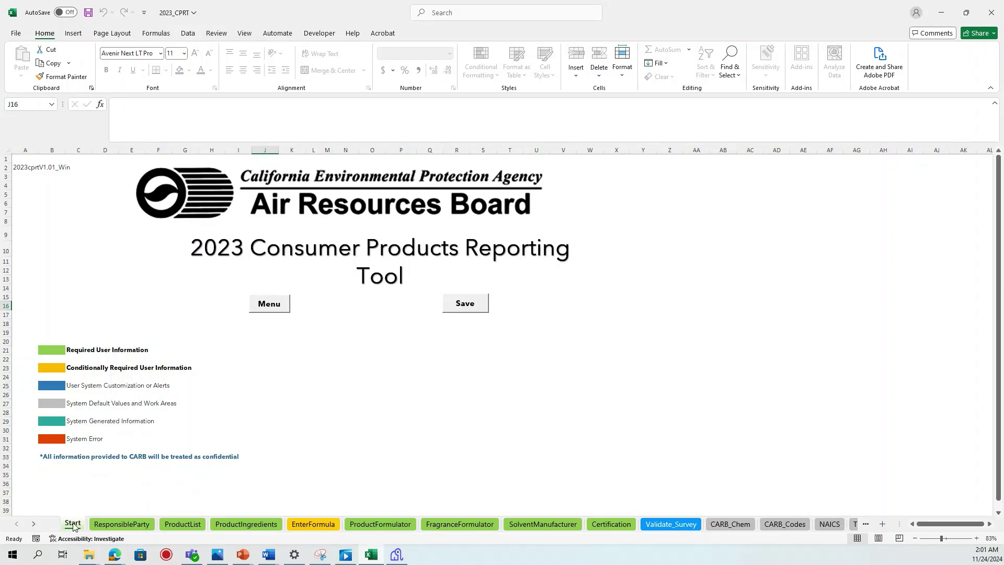
Save the 2023_CPRT workbook with the Start sheet's Save button, then leave the File page
left_click(480, 310)
left_click(16, 33)
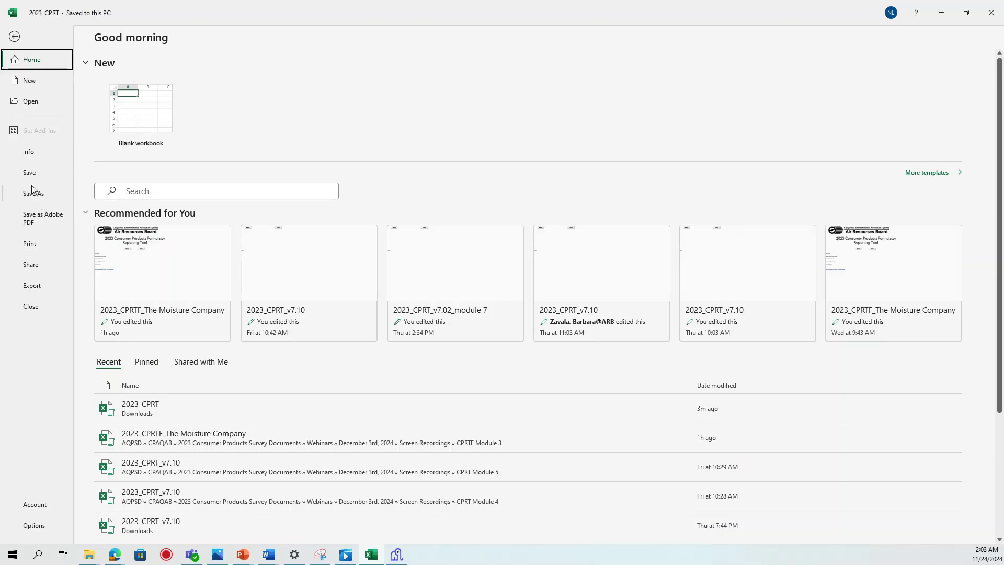
left_click(15, 36)
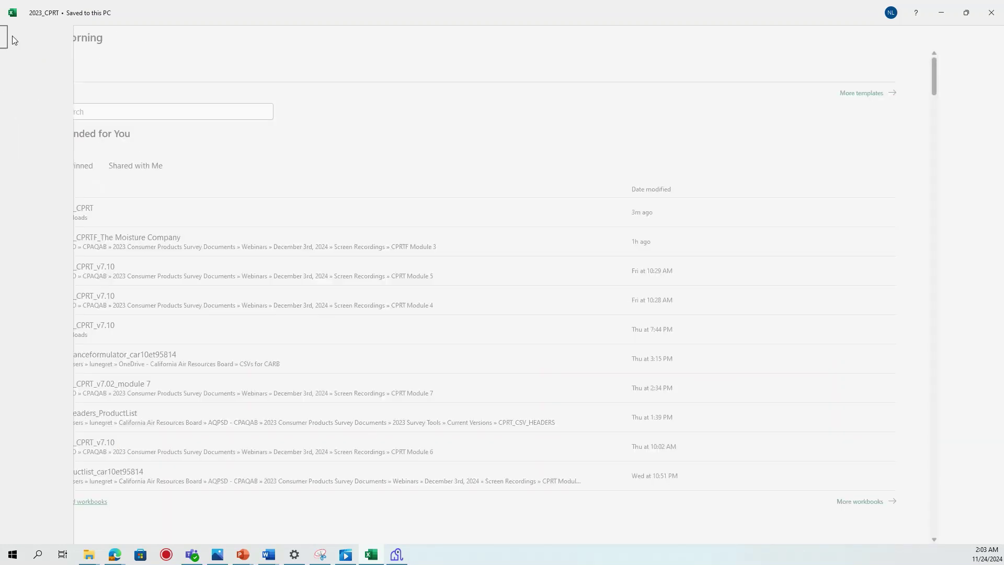